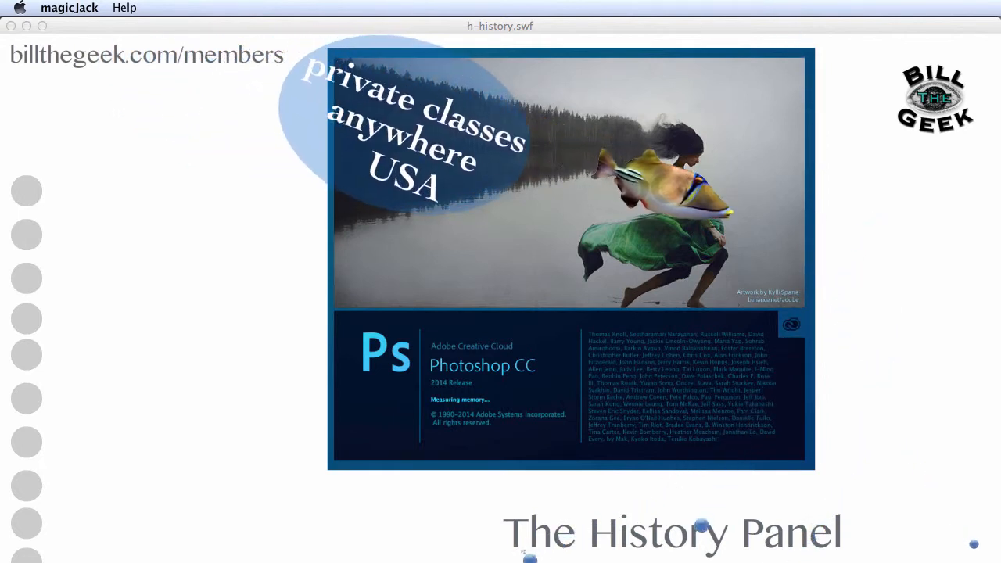
# Move the h-history.swf presentation window out of the way and switch to Photoshop with mainHole.jpg open.
pyautogui.click(52, 27)
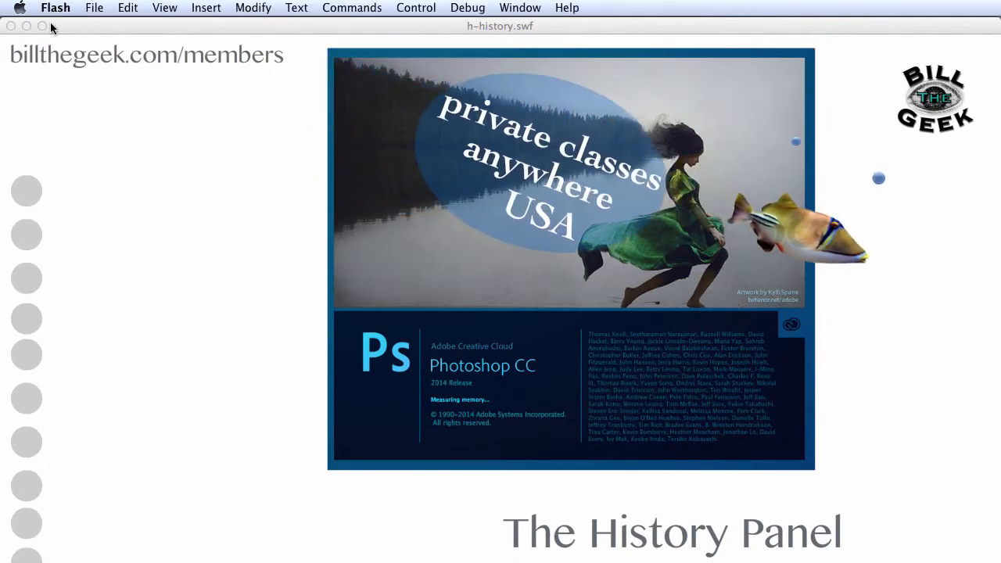
pyautogui.moveTo(50, 27); pyautogui.dragTo(313, 557)
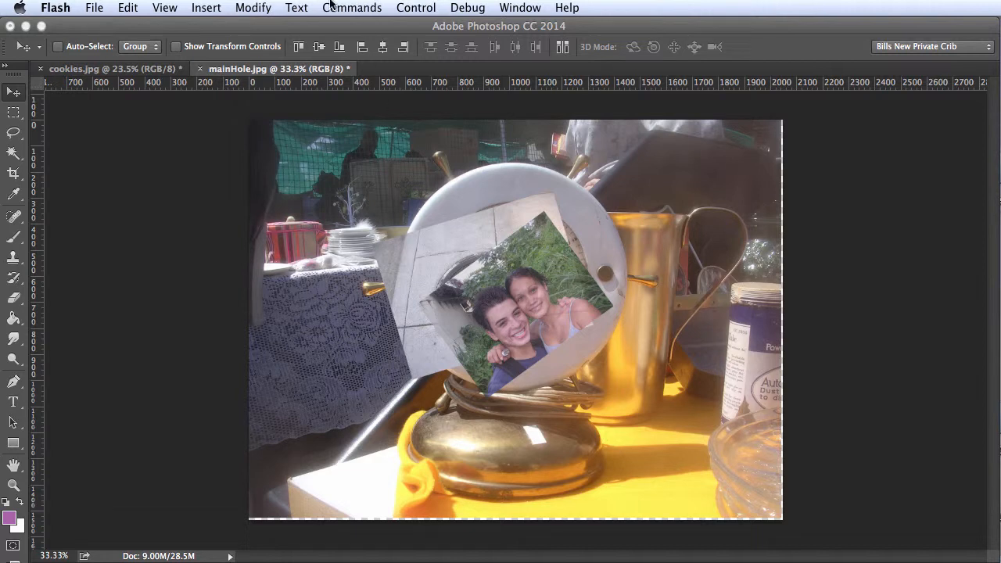
pyautogui.click(283, 25)
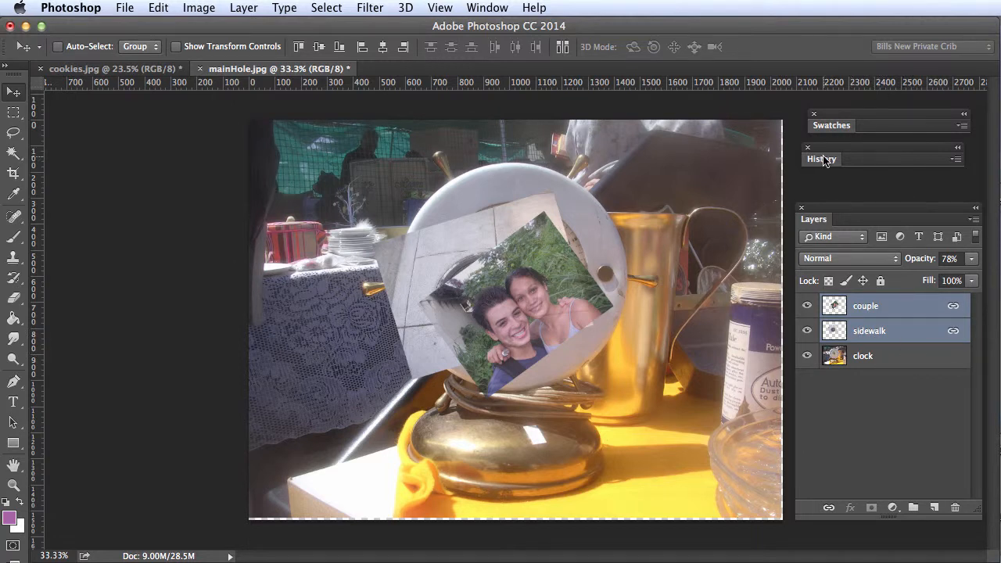
# Expand the History panel, lengthen it, place it beside the image and bring the latest history states into view.
pyautogui.moveTo(822, 160); pyautogui.dragTo(534, 139)
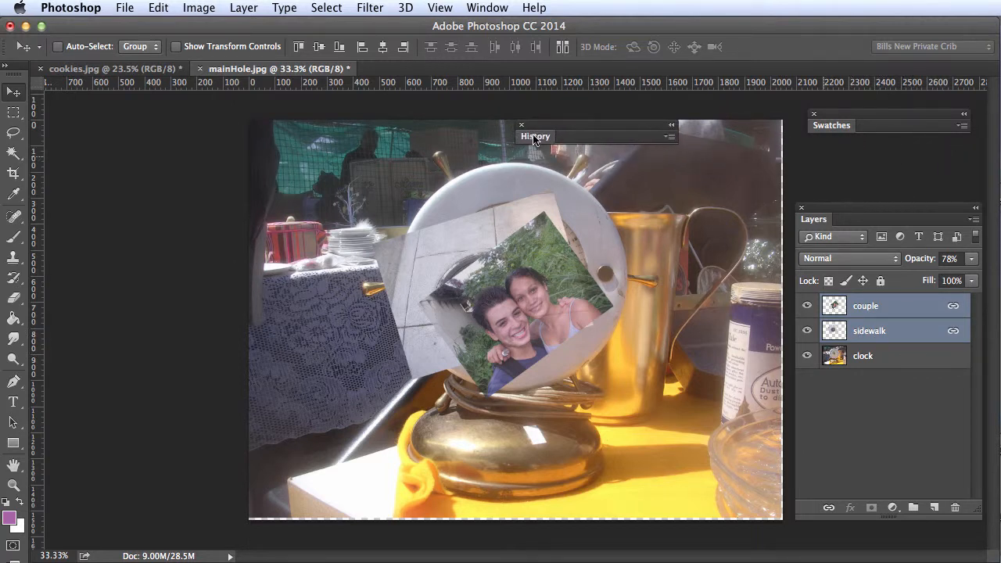
pyautogui.click(534, 138)
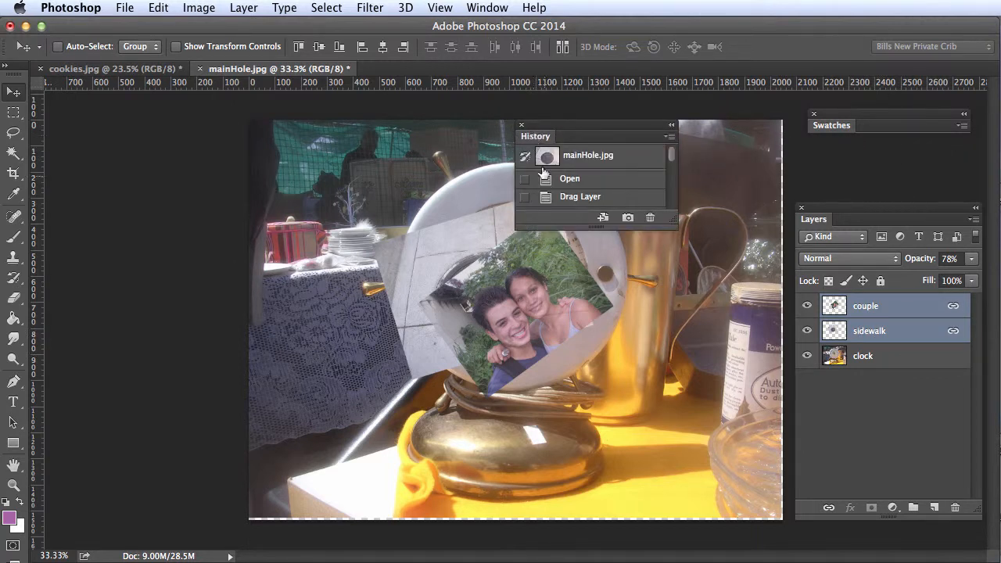
pyautogui.click(484, 9)
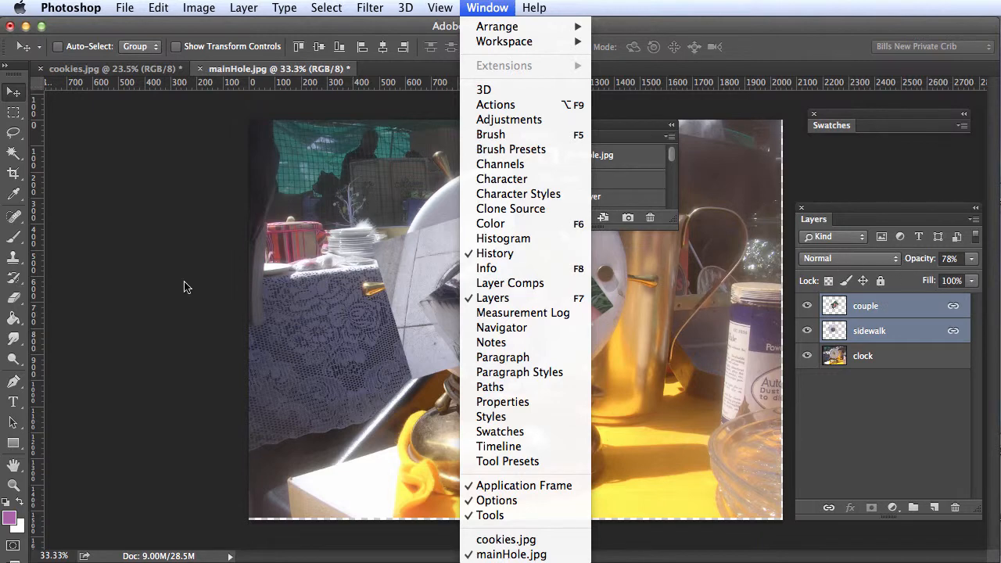
pyautogui.click(131, 285)
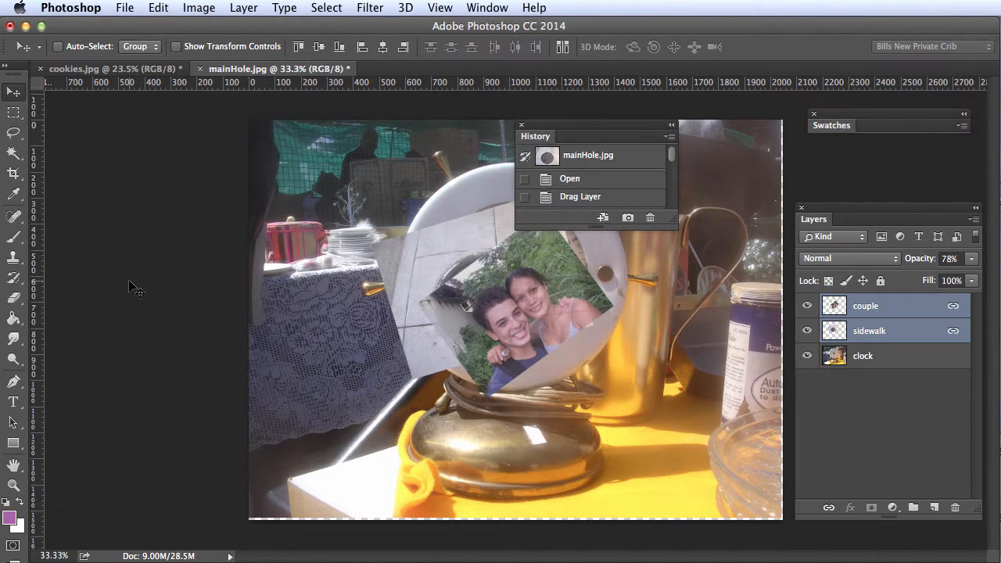
pyautogui.moveTo(560, 227); pyautogui.dragTo(571, 528)
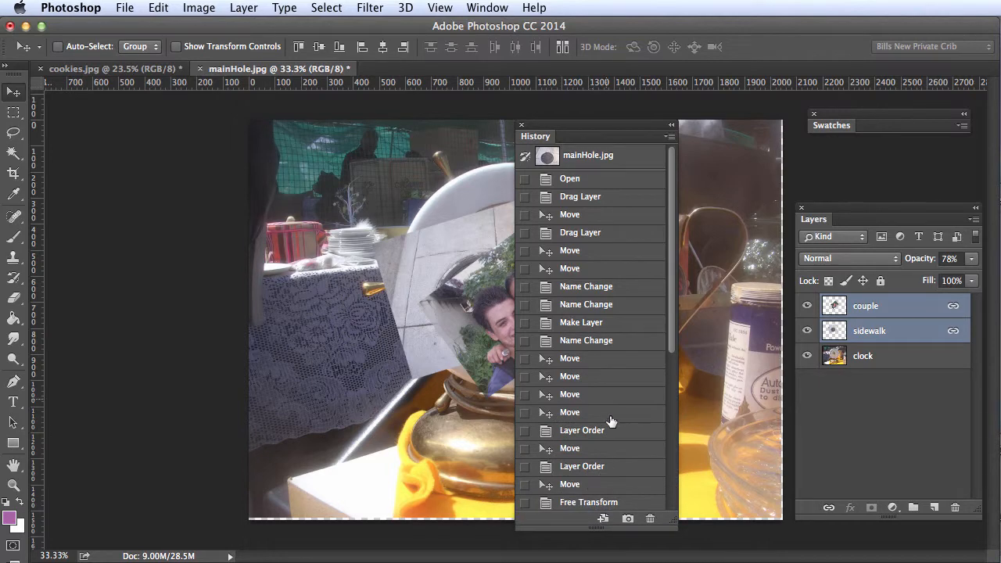
pyautogui.moveTo(601, 132); pyautogui.dragTo(142, 128)
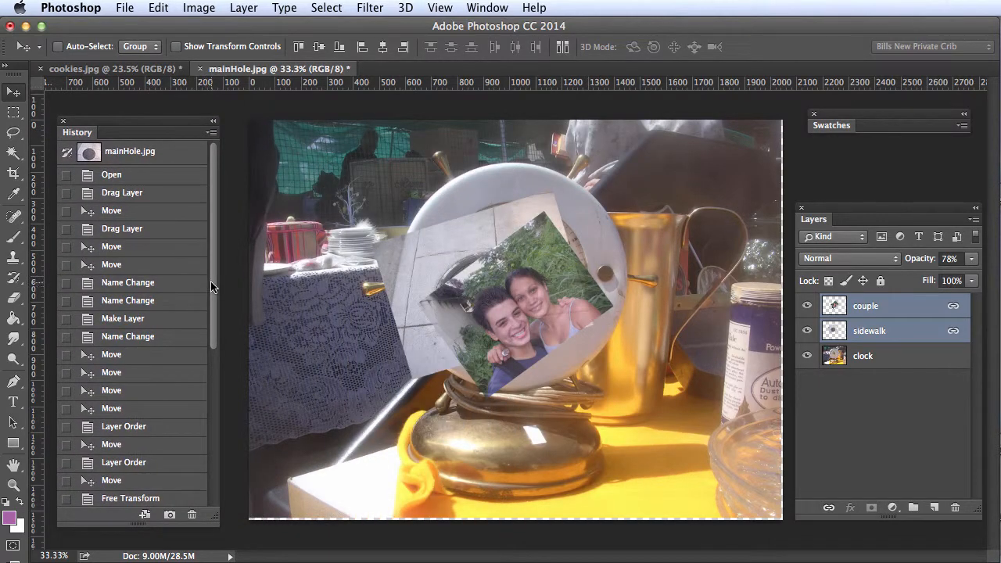
pyautogui.moveTo(211, 286); pyautogui.dragTo(217, 445)
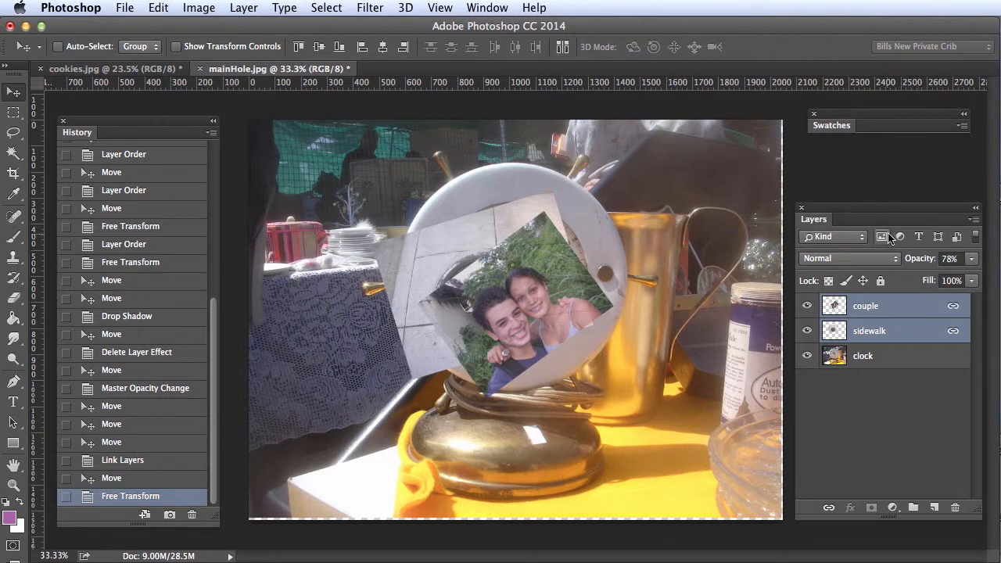
# Add a new empty layer above the couple layer and expand the Swatches panel.
pyautogui.moveTo(871, 217); pyautogui.dragTo(867, 170)
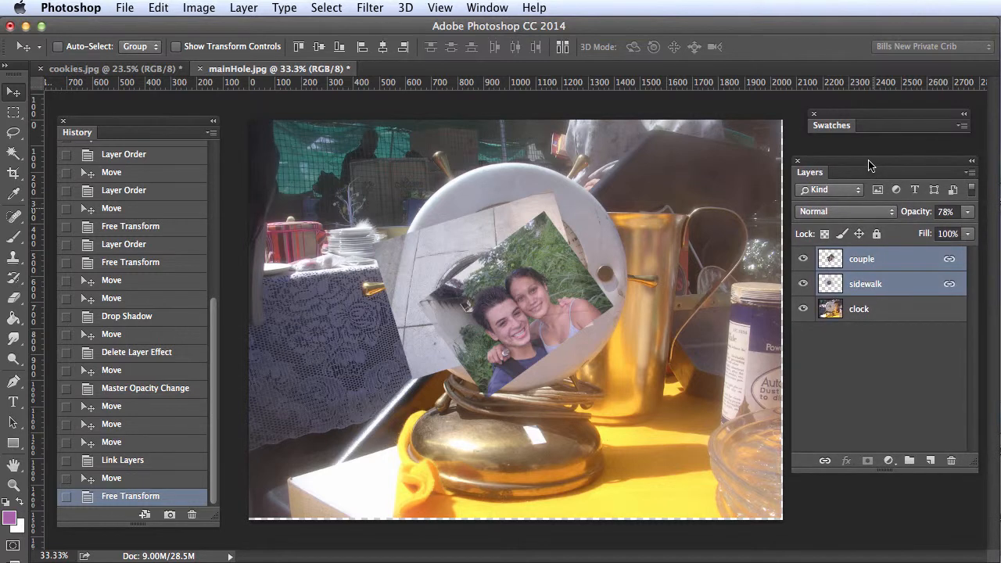
pyautogui.click(930, 464)
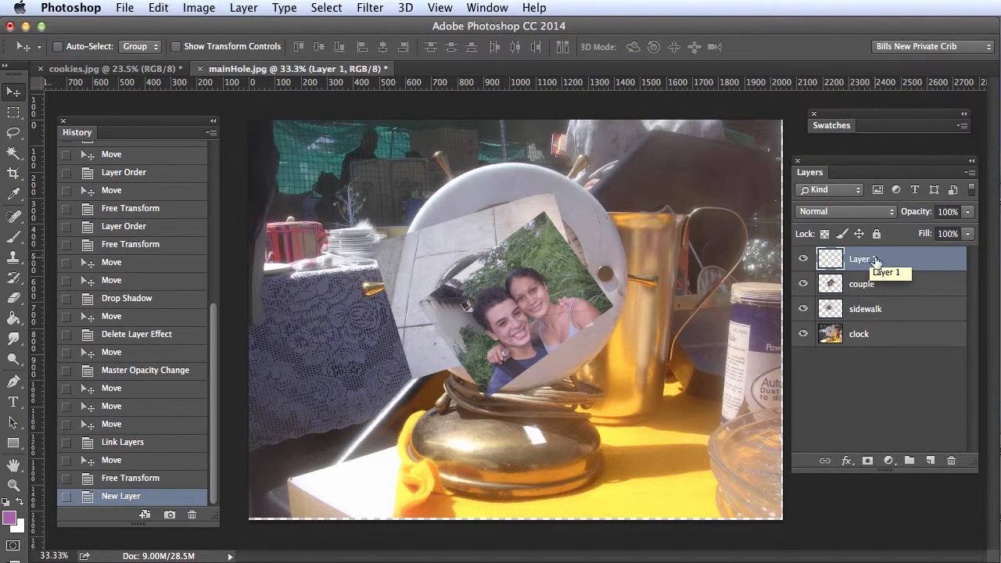
pyautogui.click(833, 128)
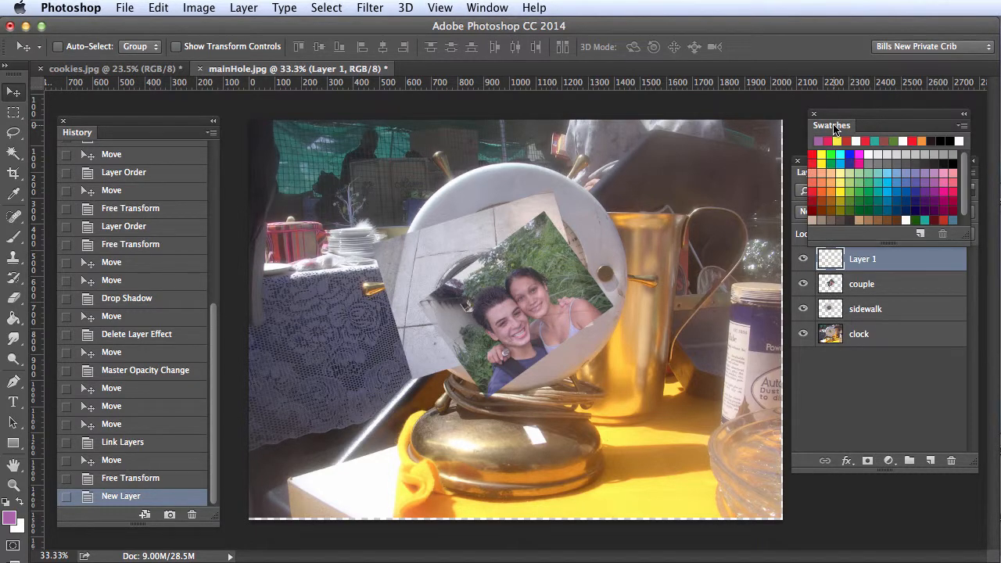
# Paint several separate freehand purple curves across the image on Layer 1 with the 4 px Brush tool.
pyautogui.click(13, 238)
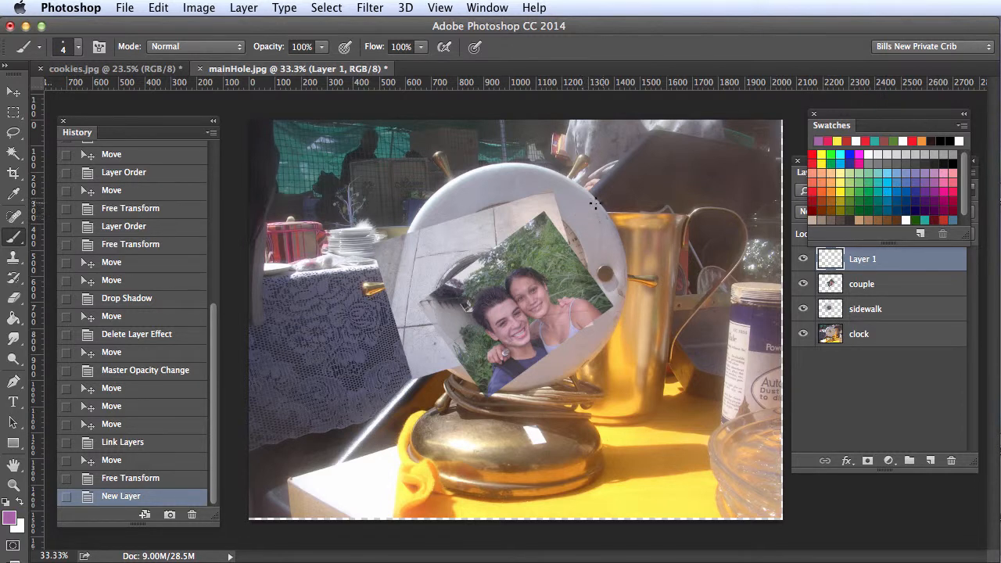
pyautogui.moveTo(613, 195)
pyautogui.mouseDown()
pyautogui.moveTo(566, 235)
pyautogui.moveTo(414, 268)
pyautogui.moveTo(522, 385)
pyautogui.mouseUp()
pyautogui.moveTo(550, 470); pyautogui.dragTo(306, 464)
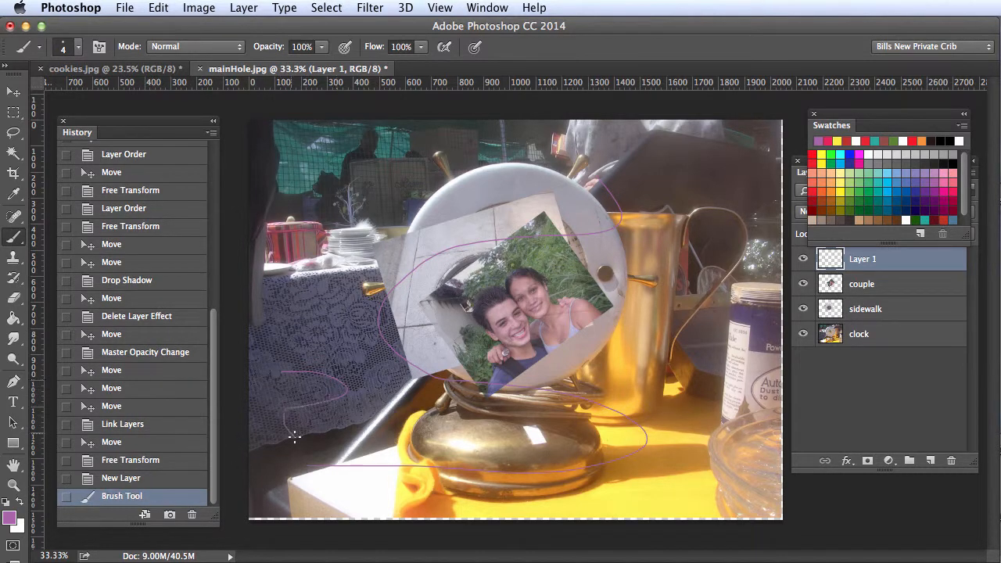
pyautogui.moveTo(295, 438); pyautogui.dragTo(295, 438)
pyautogui.moveTo(345, 227)
pyautogui.mouseDown()
pyautogui.moveTo(311, 300)
pyautogui.moveTo(348, 363)
pyautogui.mouseUp()
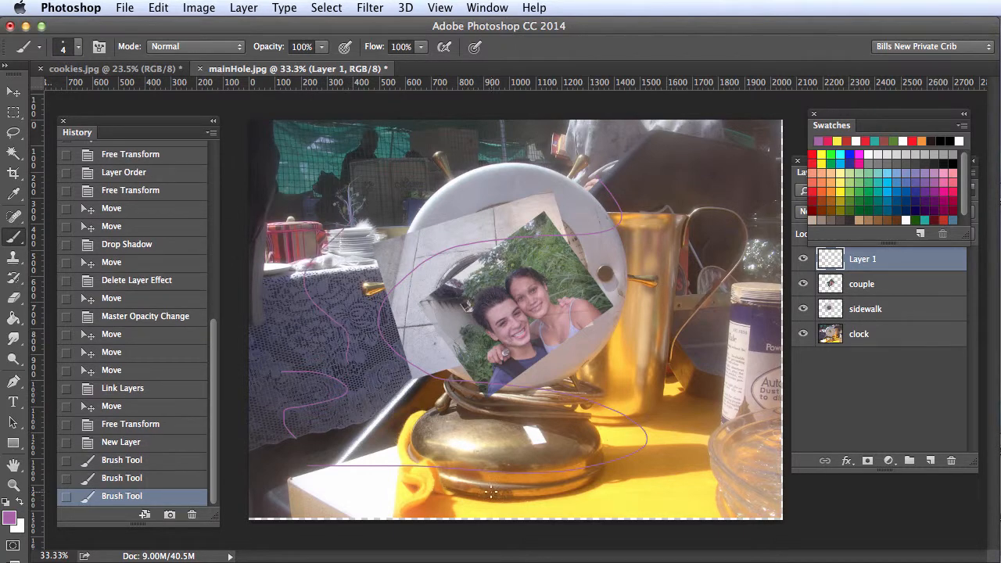
pyautogui.moveTo(674, 459); pyautogui.dragTo(674, 460)
pyautogui.moveTo(621, 352)
pyautogui.mouseDown()
pyautogui.moveTo(580, 332)
pyautogui.moveTo(649, 175)
pyautogui.mouseUp()
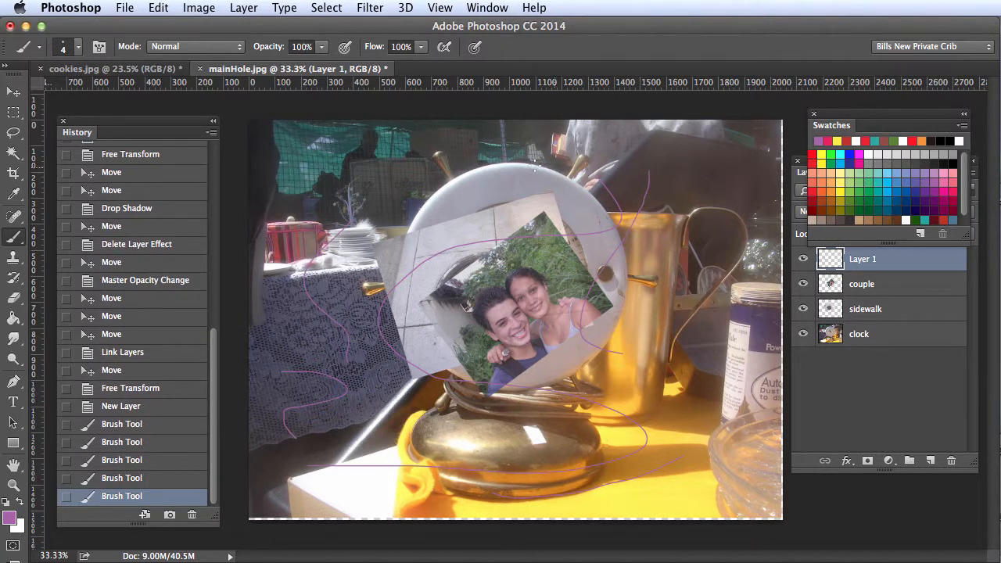
pyautogui.moveTo(488, 161)
pyautogui.mouseDown()
pyautogui.moveTo(346, 166)
pyautogui.moveTo(356, 207)
pyautogui.mouseUp()
pyautogui.moveTo(698, 146)
pyautogui.mouseDown()
pyautogui.moveTo(772, 222)
pyautogui.moveTo(732, 391)
pyautogui.moveTo(690, 372)
pyautogui.moveTo(700, 432)
pyautogui.mouseUp()
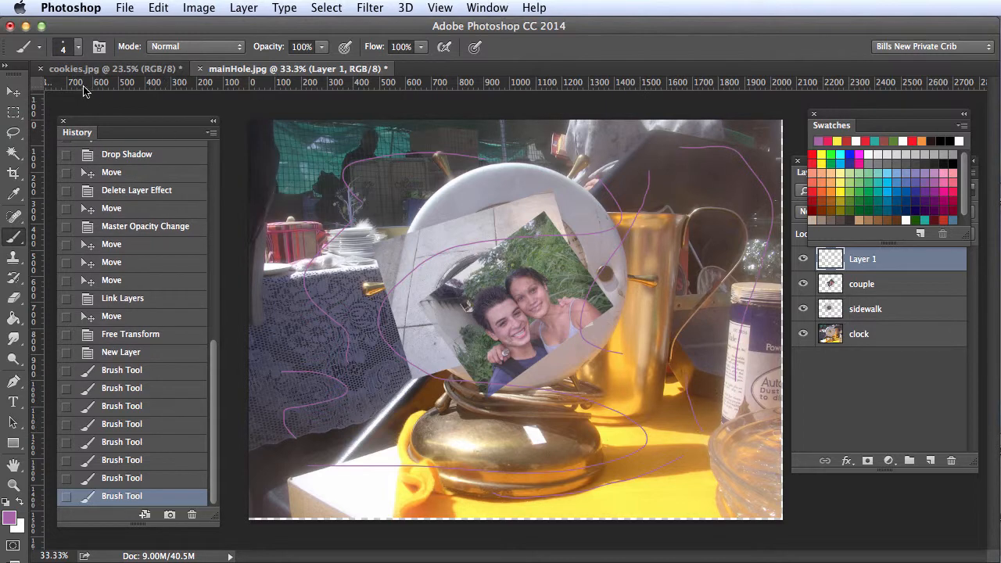
# Move the linked couple and sidewalk layers slightly up and left with the Move tool.
pyautogui.click(13, 93)
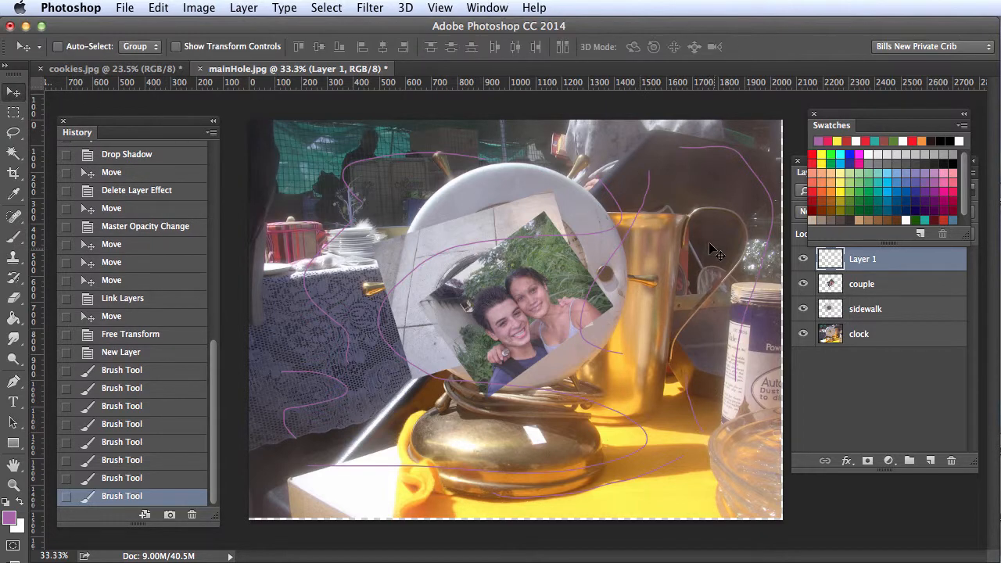
pyautogui.click(880, 286)
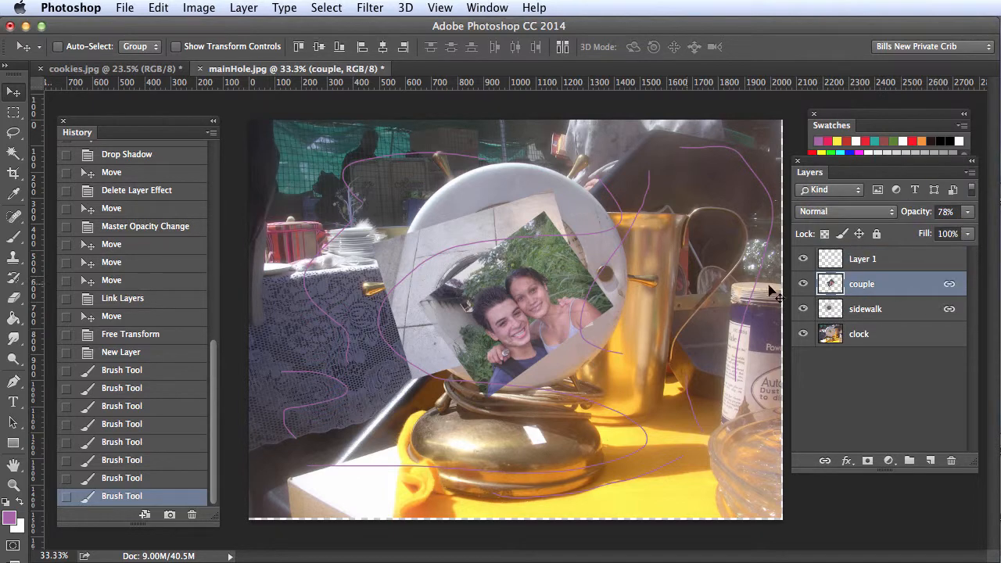
pyautogui.moveTo(542, 291); pyautogui.dragTo(526, 244)
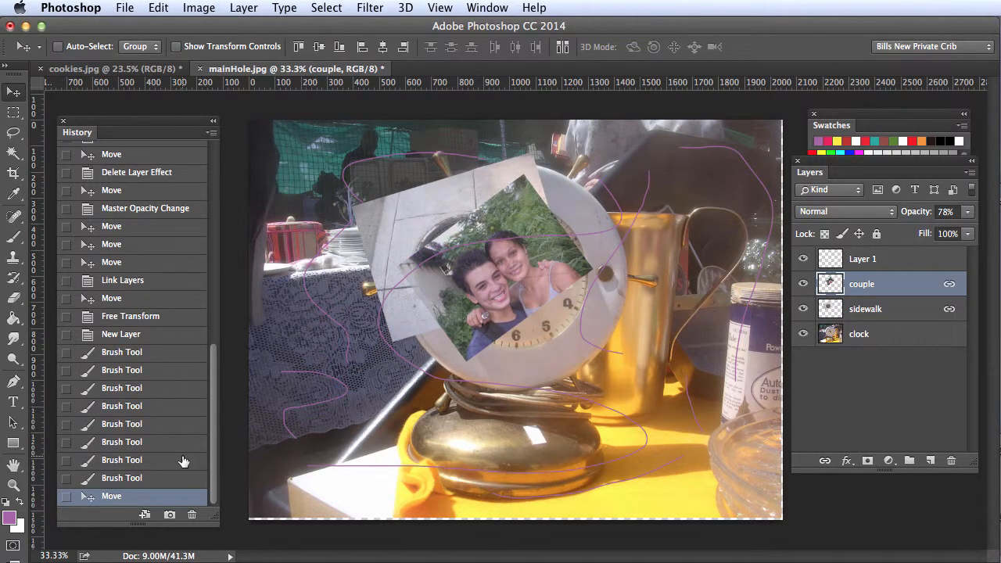
# Step back through the history one state at a time, past every brush stroke, to the New Layer state.
pyautogui.click(121, 478)
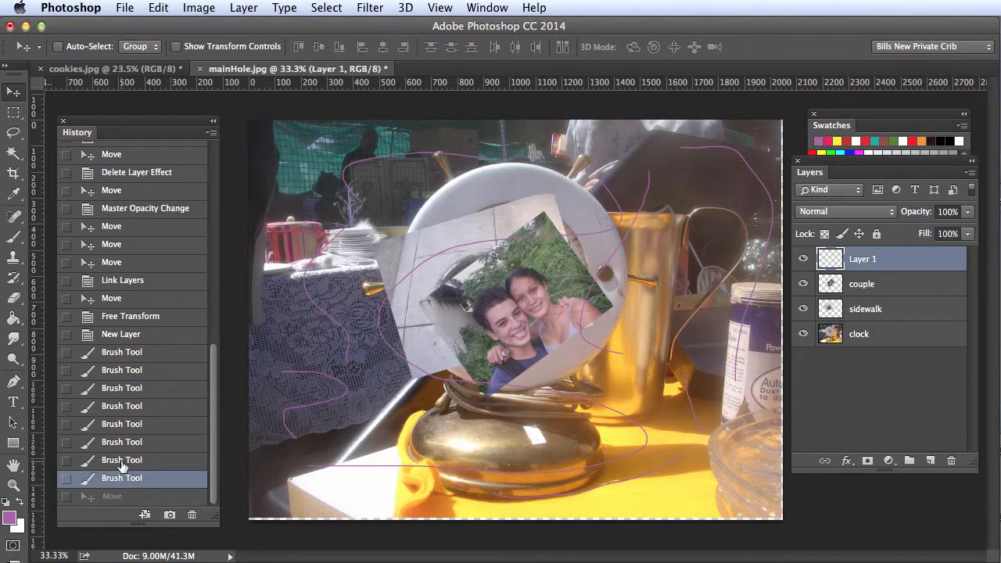
pyautogui.click(122, 462)
pyautogui.click(127, 442)
pyautogui.click(128, 424)
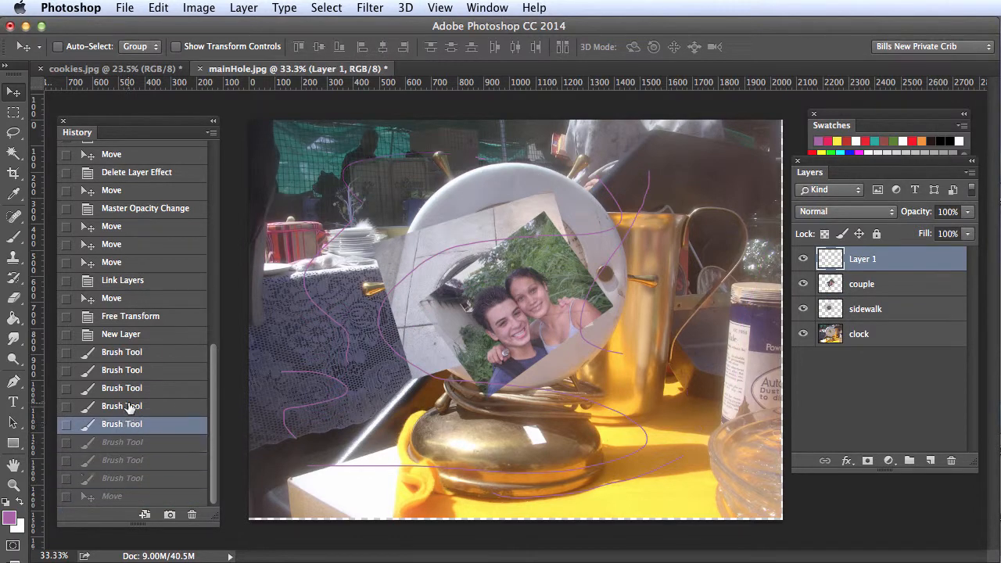
pyautogui.click(129, 406)
pyautogui.click(130, 389)
pyautogui.click(132, 371)
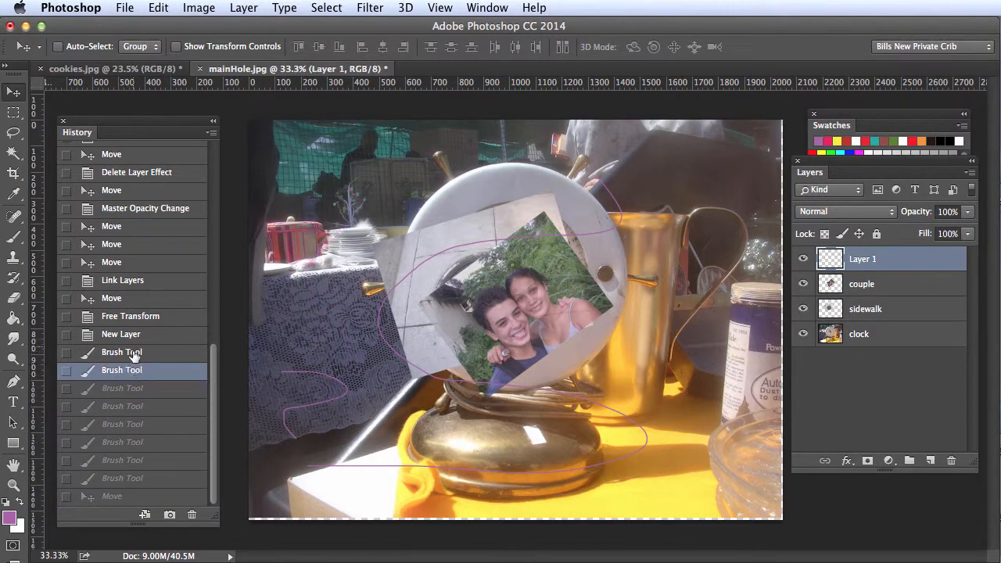
pyautogui.click(134, 353)
pyautogui.click(134, 335)
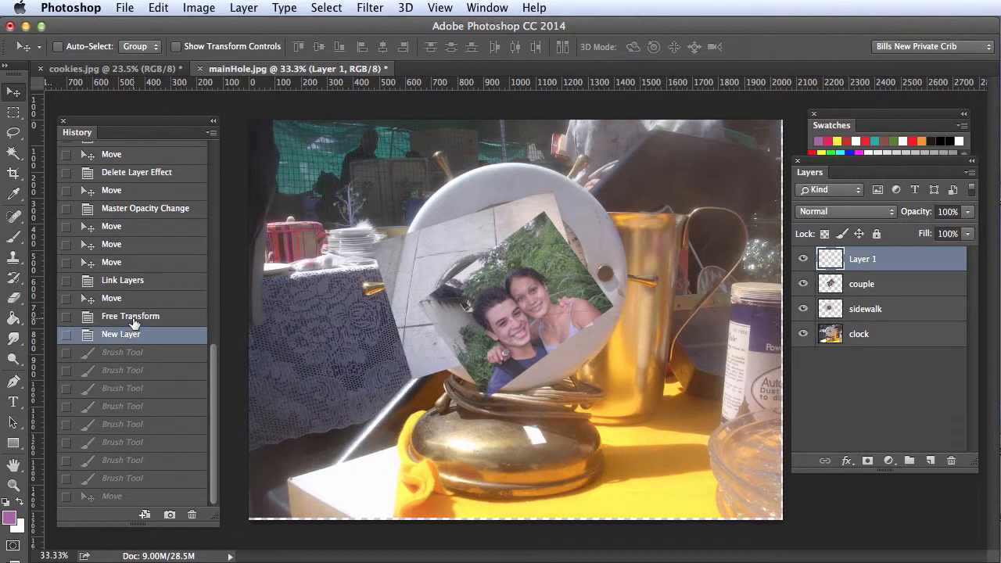
# Continue back through the transform, link and move states to the Master Opacity Change state.
pyautogui.click(135, 317)
pyautogui.click(131, 298)
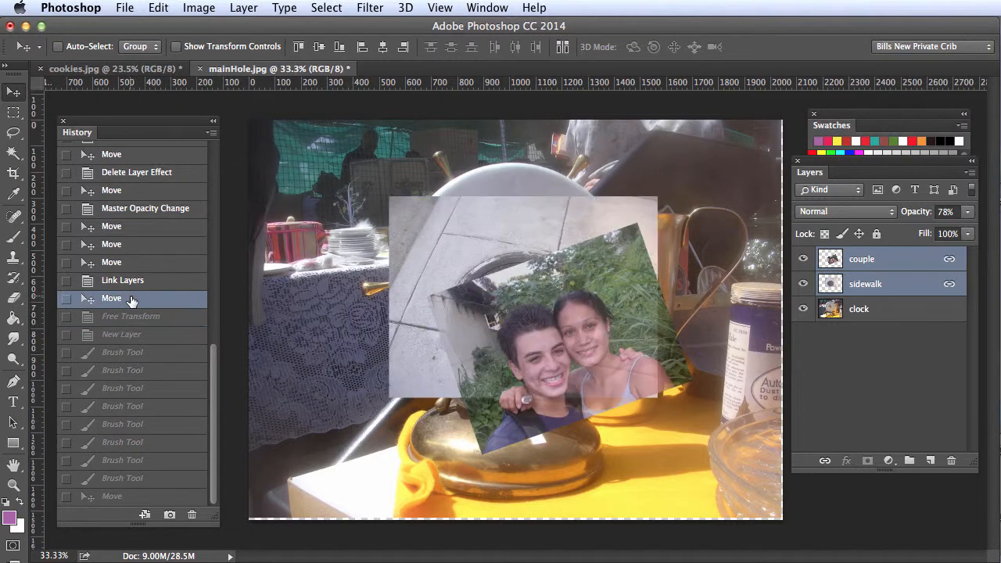
pyautogui.click(130, 282)
pyautogui.click(130, 265)
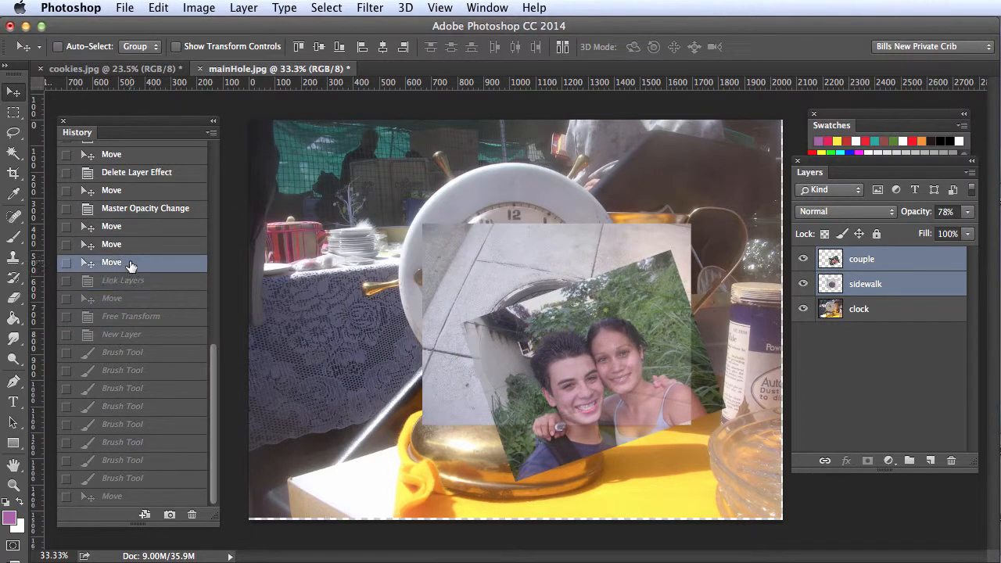
pyautogui.click(132, 246)
pyautogui.click(133, 228)
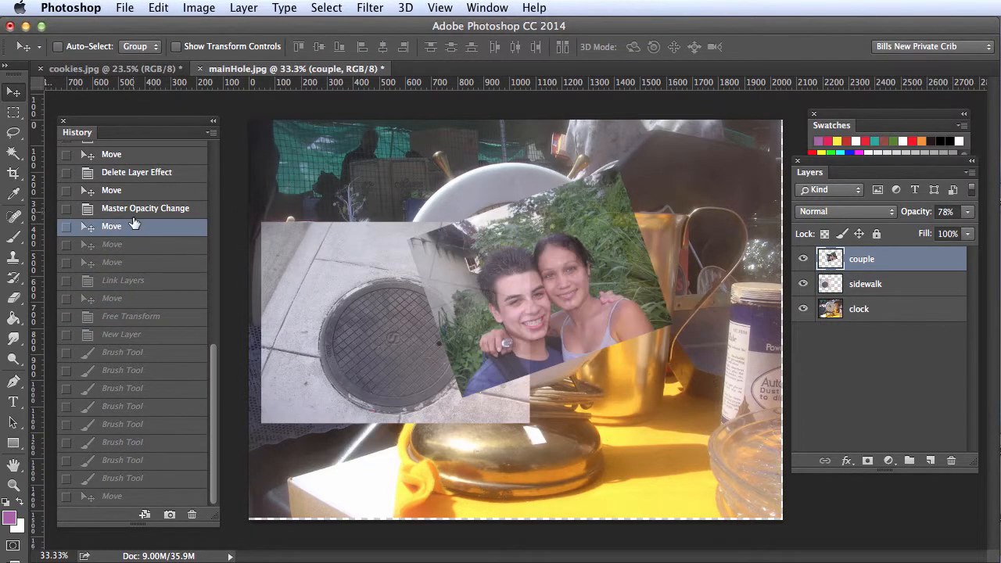
pyautogui.click(135, 210)
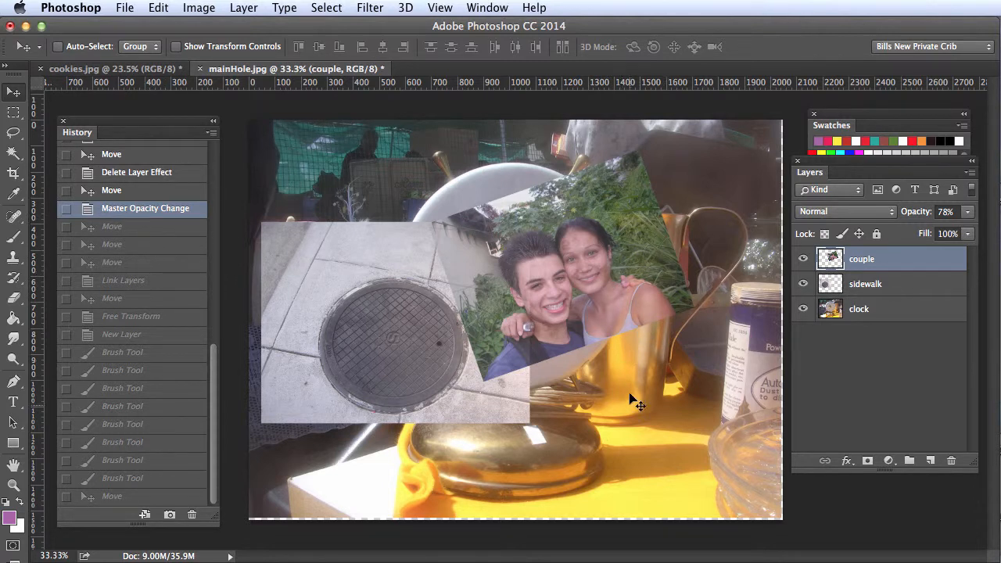
# Alternate the history between the latest Move and Master Opacity Change states, then revert to the Delete Layer Effect state.
pyautogui.click(112, 496)
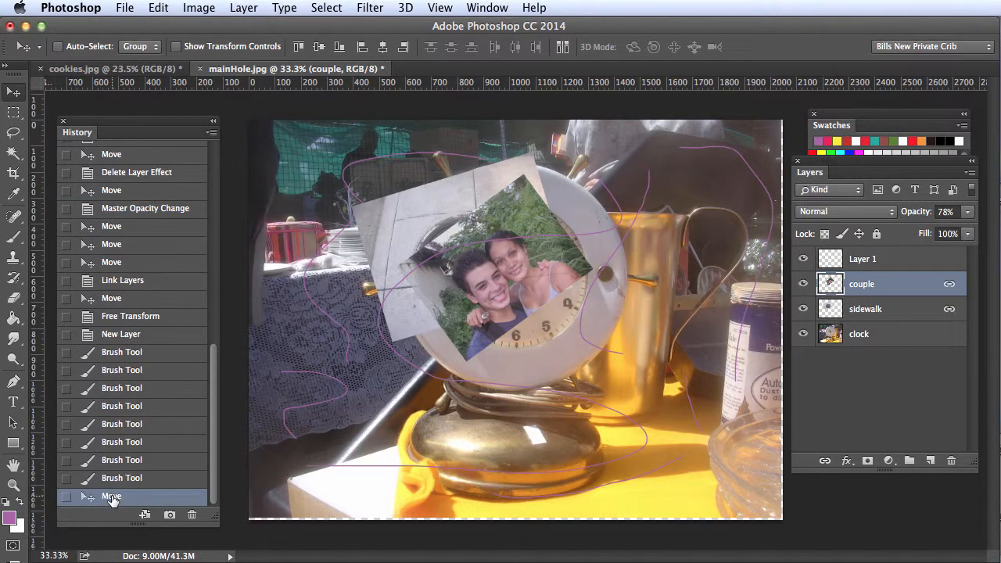
pyautogui.click(145, 208)
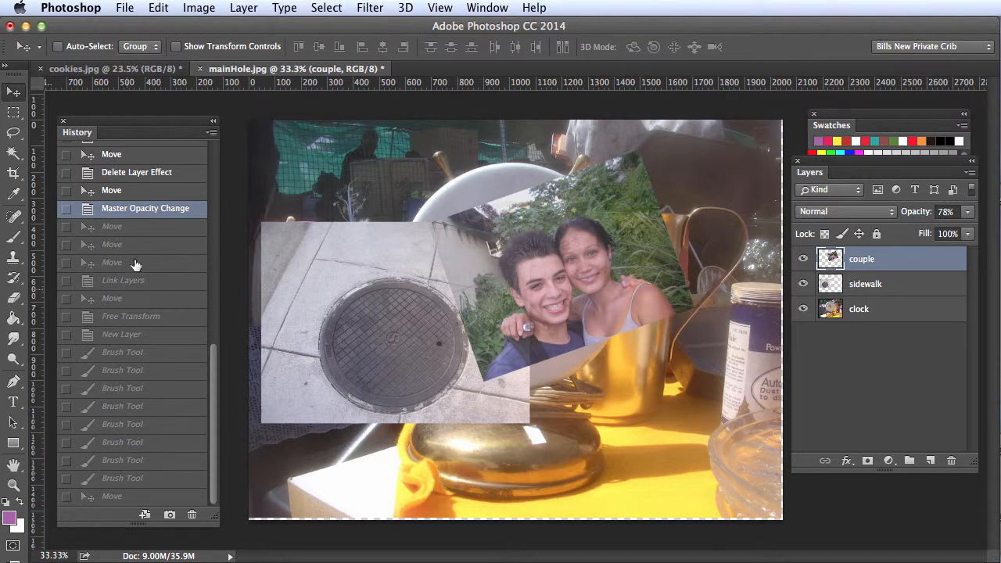
pyautogui.click(114, 496)
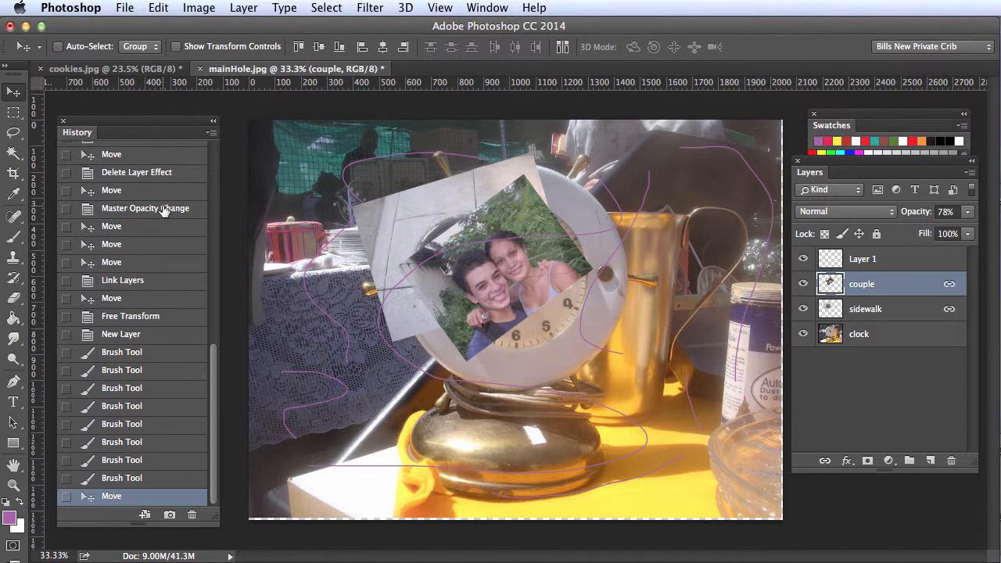
pyautogui.click(125, 174)
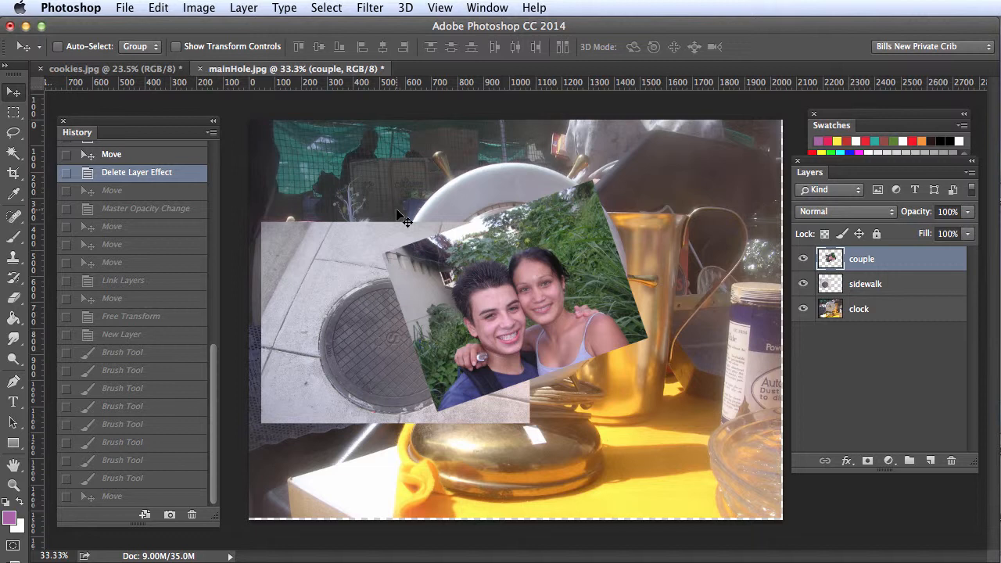
# Open the General preferences and move the dialog so that all of its options are in view.
pyautogui.click(84, 11)
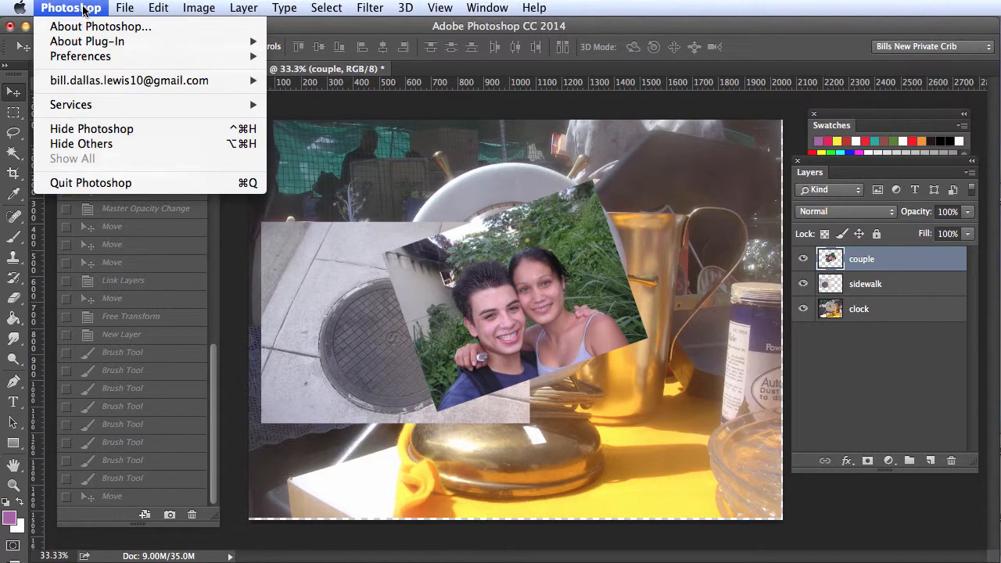
pyautogui.moveTo(86, 58)
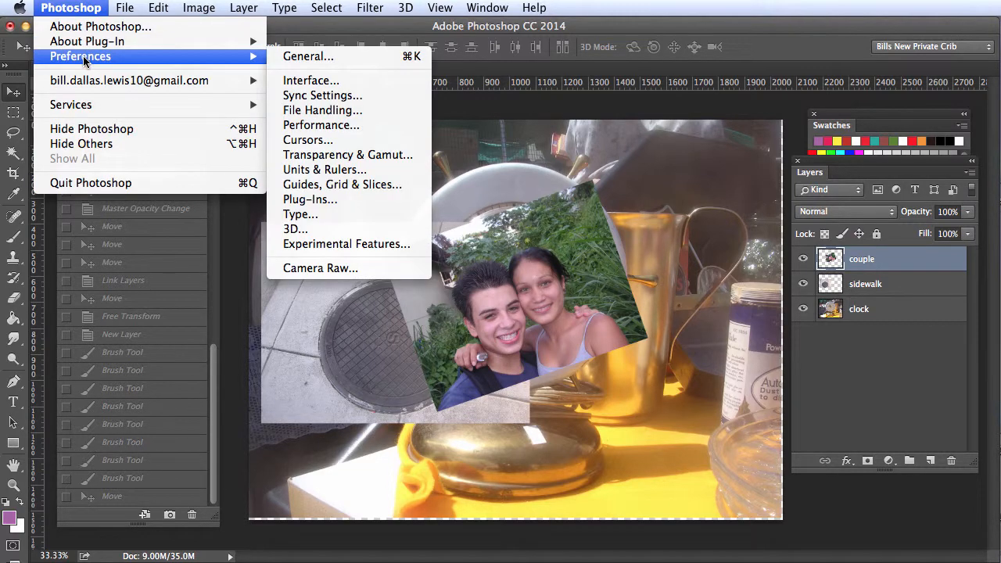
pyautogui.click(327, 61)
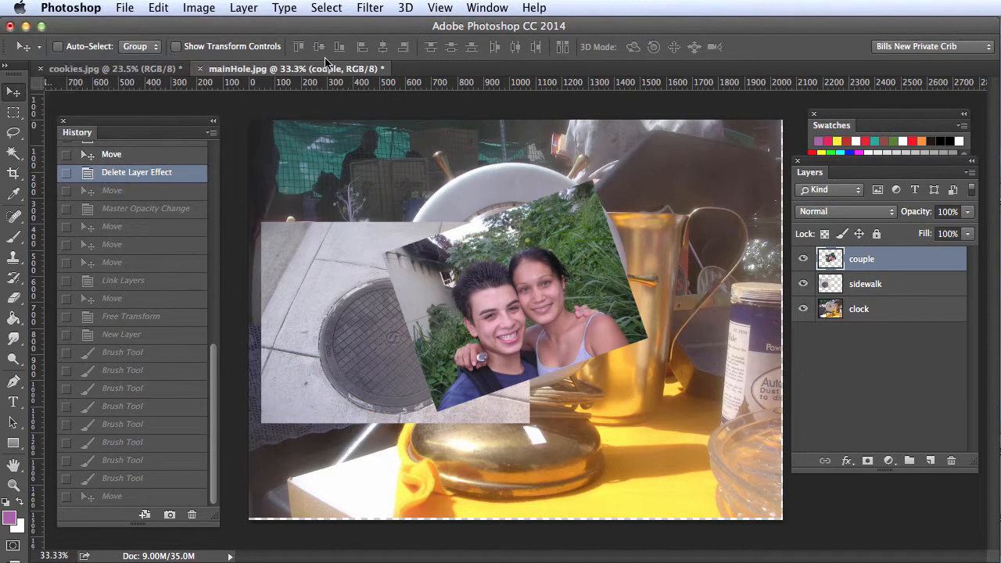
pyautogui.press('i')
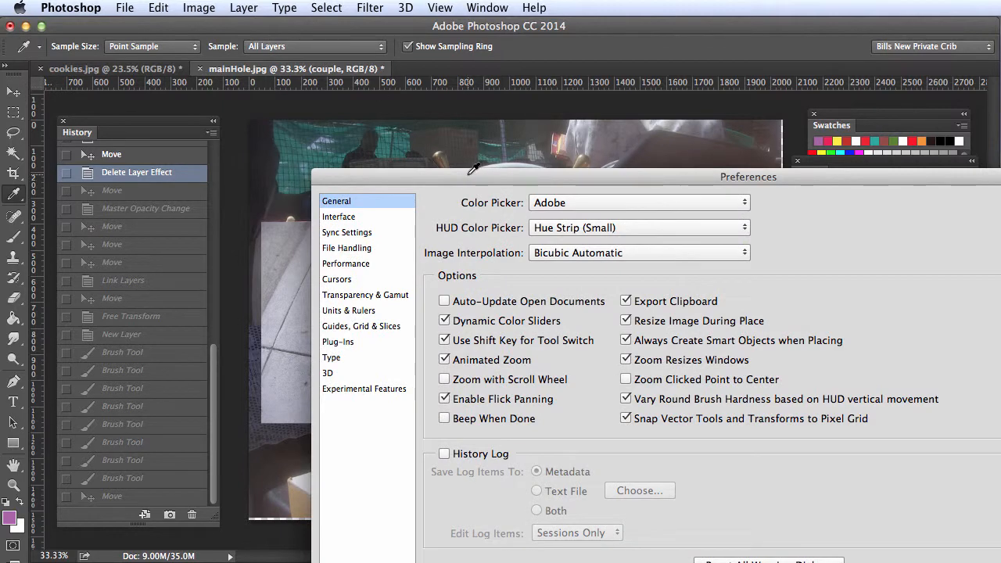
pyautogui.moveTo(474, 174); pyautogui.dragTo(257, 93)
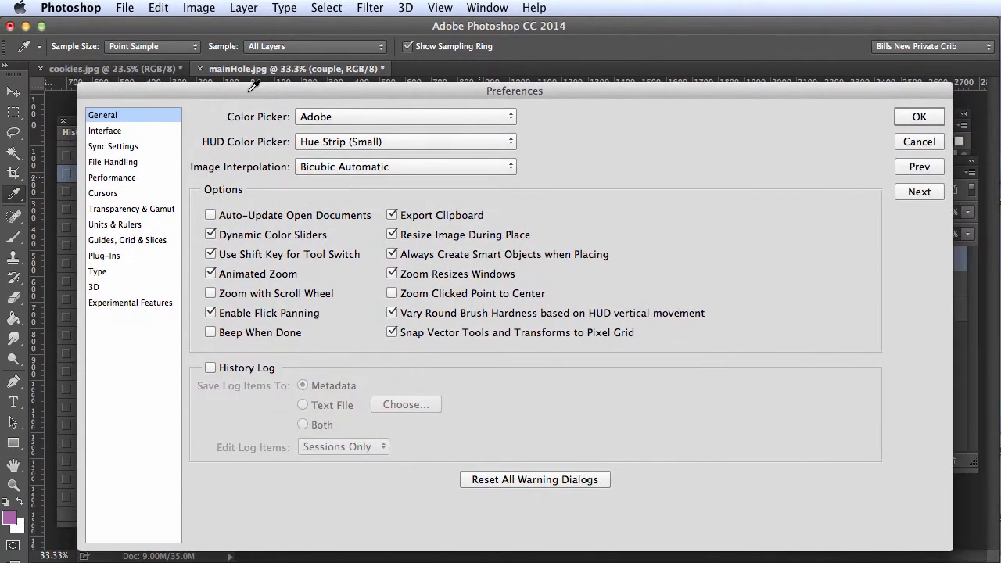
# Go through the preferences to the Performance page, set History States to 100 and apply the change.
pyautogui.click(910, 192)
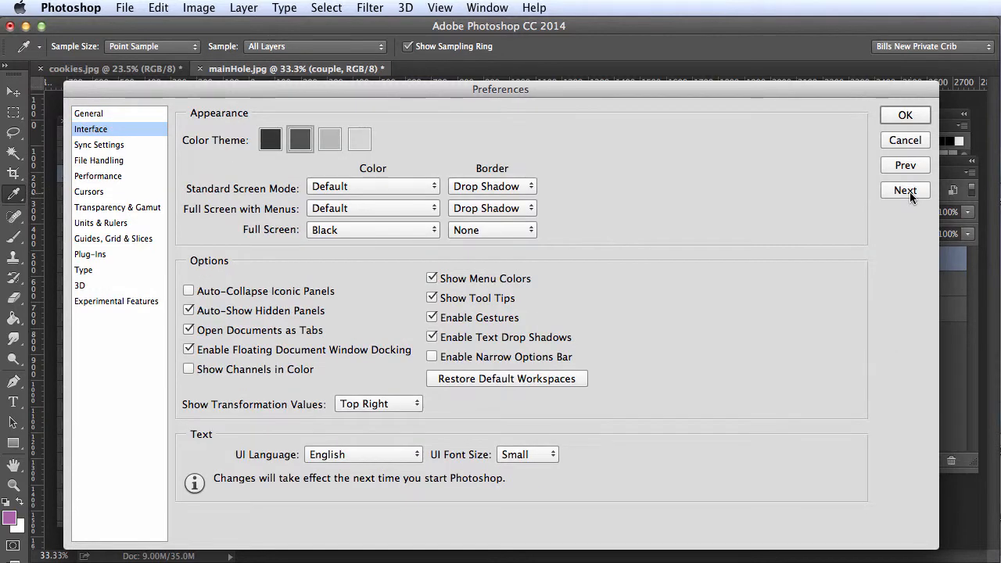
pyautogui.click(909, 191)
pyautogui.click(909, 191)
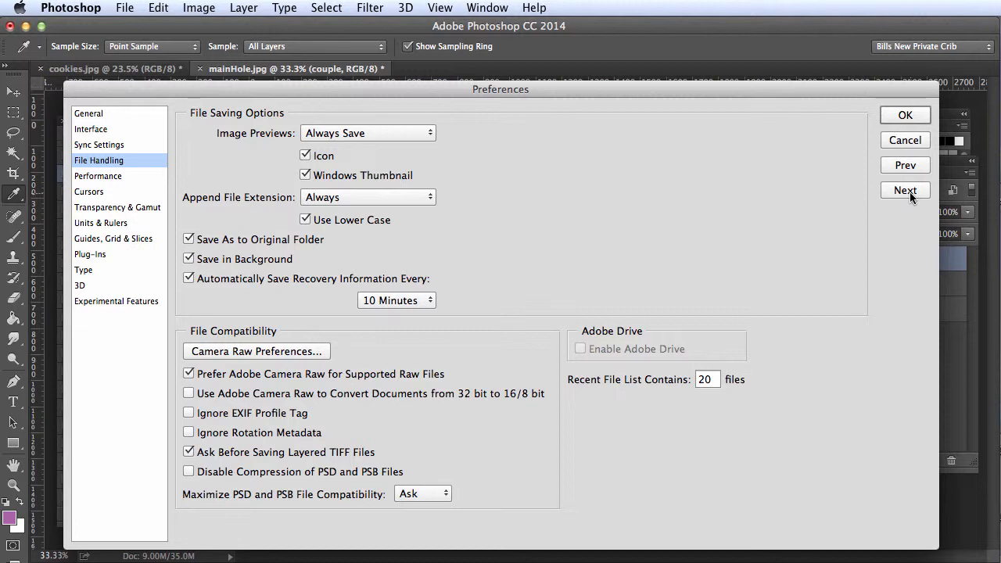
pyautogui.click(910, 191)
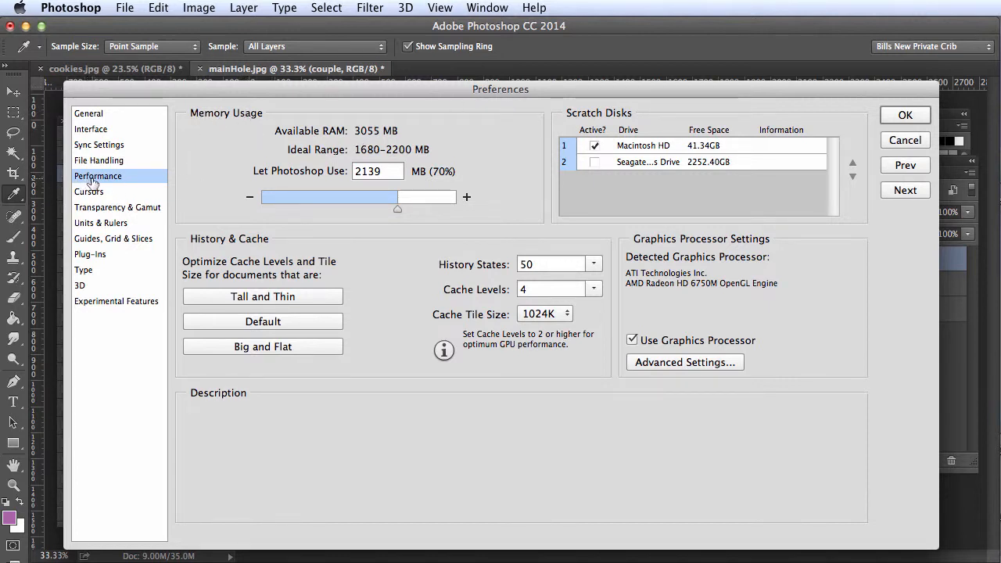
pyautogui.moveTo(542, 263); pyautogui.dragTo(521, 264)
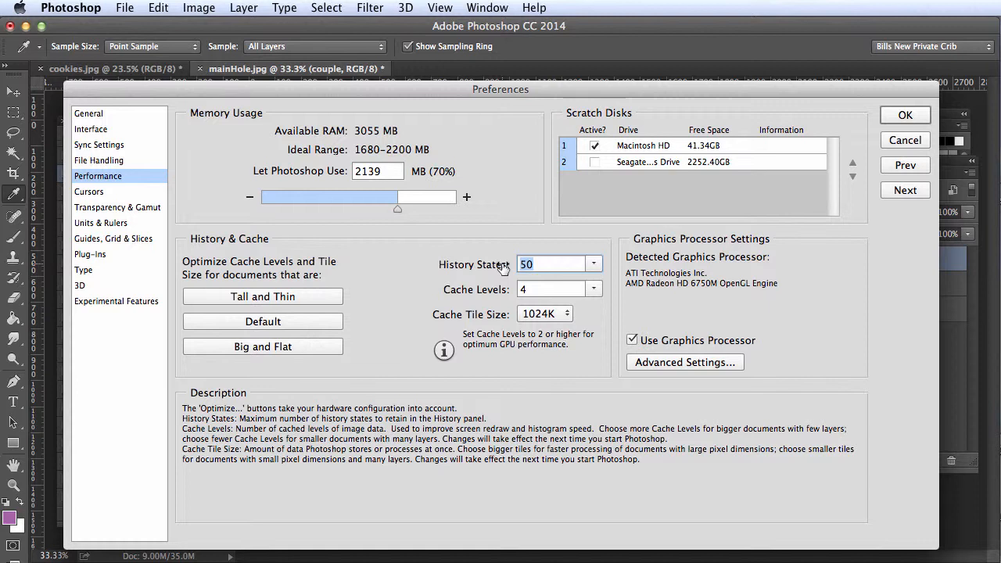
pyautogui.write('100')
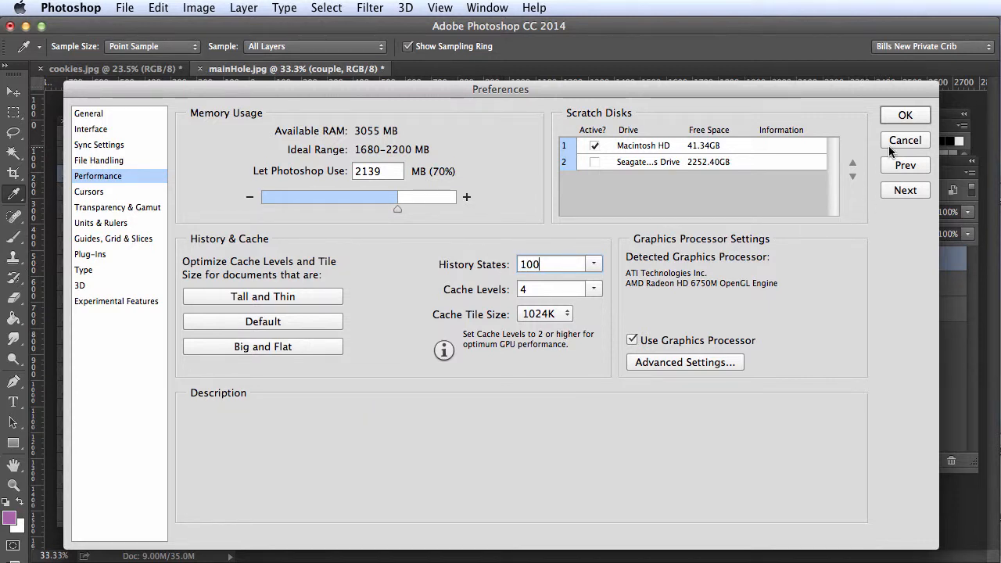
pyautogui.click(904, 117)
pyautogui.press('v')
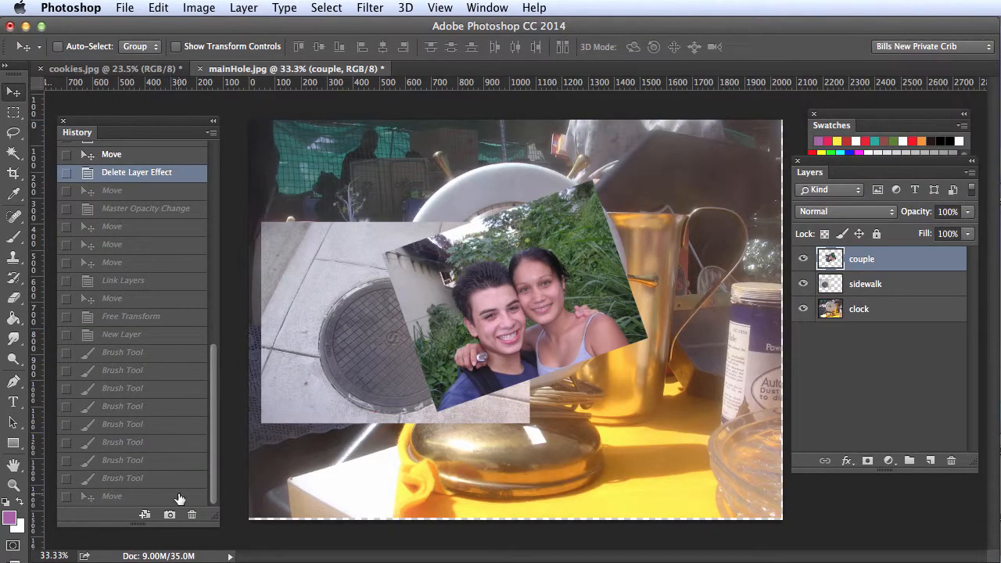
pyautogui.click(159, 9)
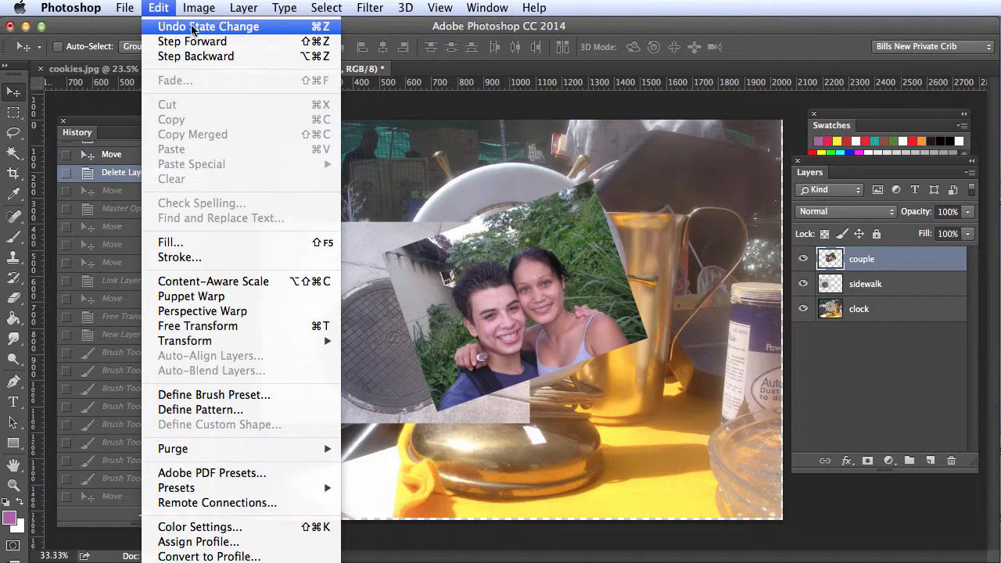
pyautogui.click(160, 8)
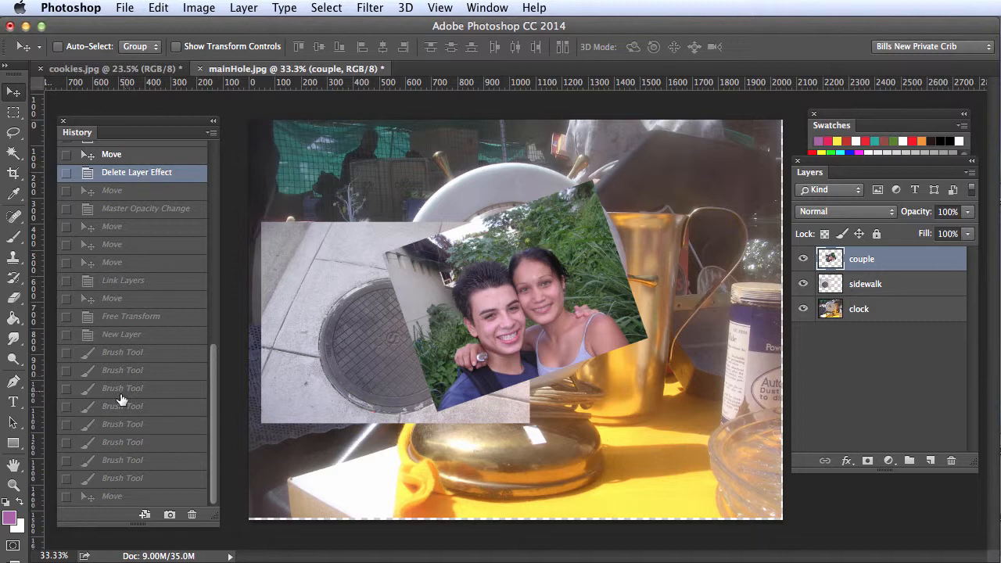
# Jump the history forward to the latest Move state, and back to the Master Opacity Change state.
pyautogui.click(127, 496)
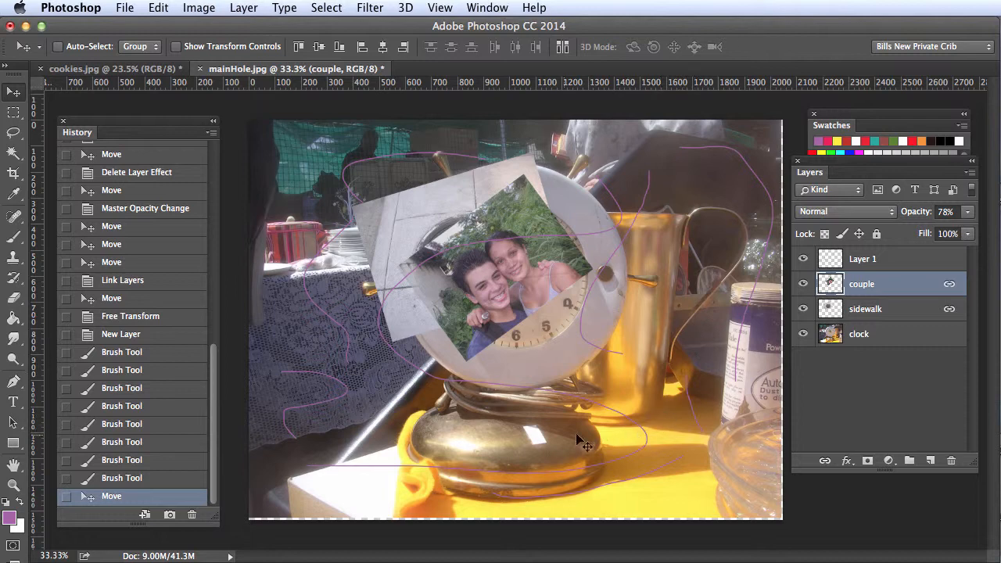
pyautogui.click(130, 210)
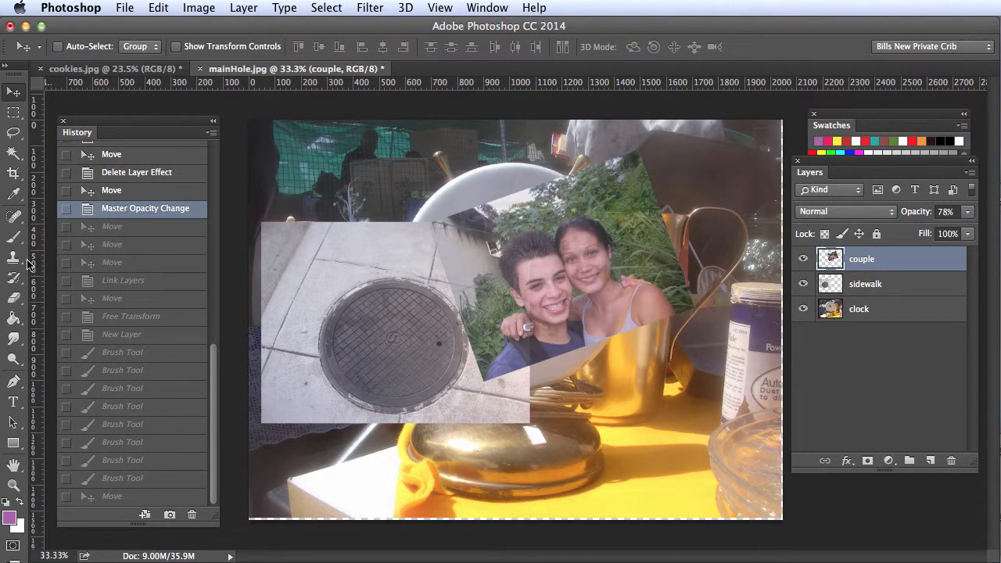
# Paint one long looping stroke across the image on the couple layer with the Brush tool.
pyautogui.click(12, 240)
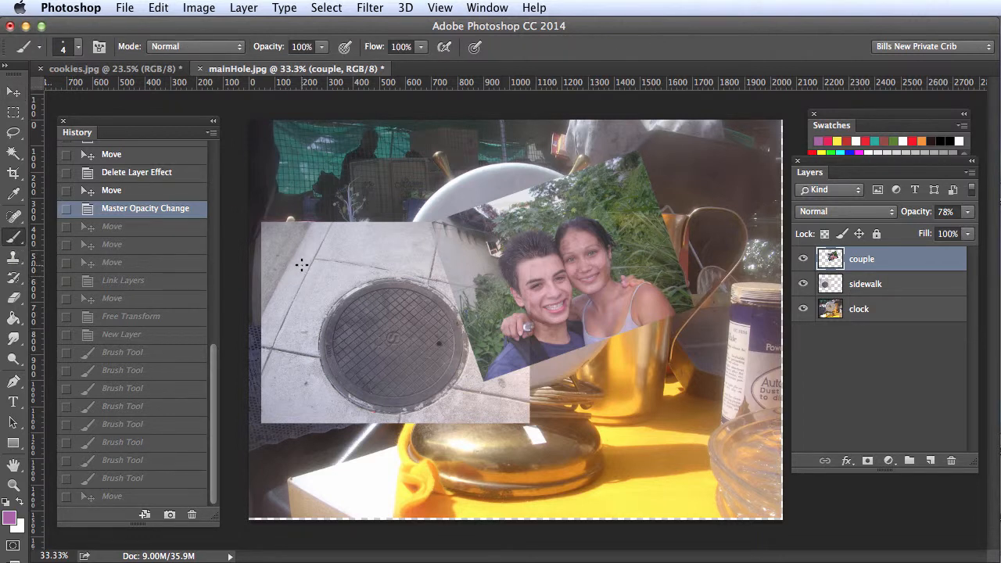
pyautogui.moveTo(301, 264)
pyautogui.mouseDown()
pyautogui.moveTo(491, 266)
pyautogui.moveTo(544, 379)
pyautogui.moveTo(669, 387)
pyautogui.moveTo(671, 258)
pyautogui.mouseUp()
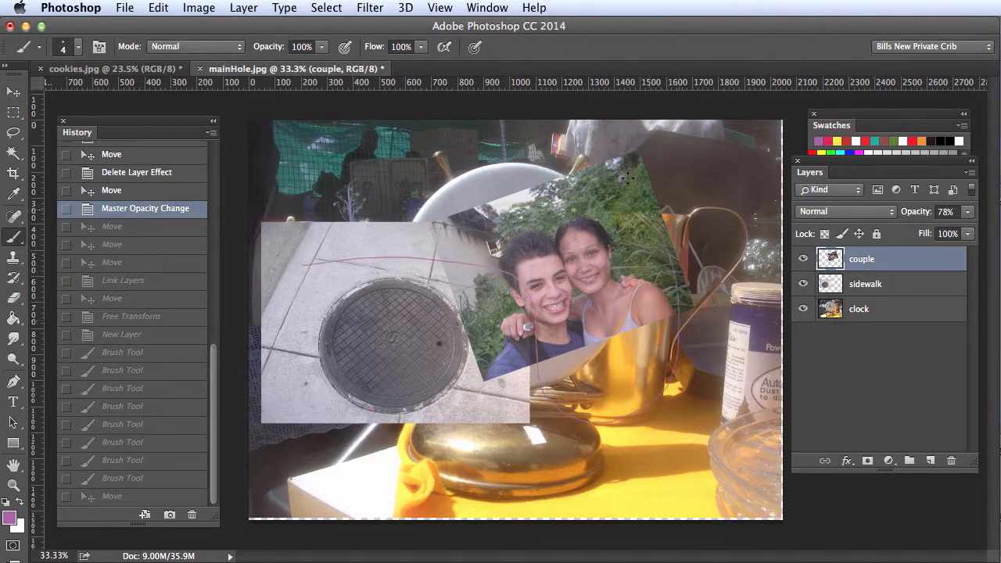
pyautogui.moveTo(626, 176)
pyautogui.mouseDown()
pyautogui.moveTo(562, 206)
pyautogui.moveTo(590, 287)
pyautogui.moveTo(568, 361)
pyautogui.moveTo(509, 434)
pyautogui.moveTo(351, 438)
pyautogui.mouseUp()
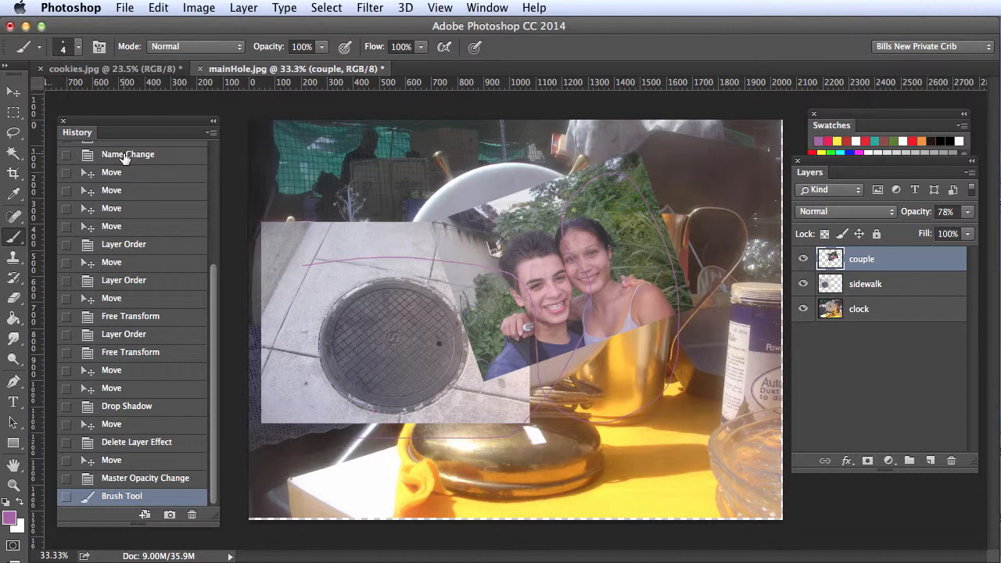
# Undo the brush stroke on the couple layer and check the states at the end of the history.
pyautogui.click(158, 9)
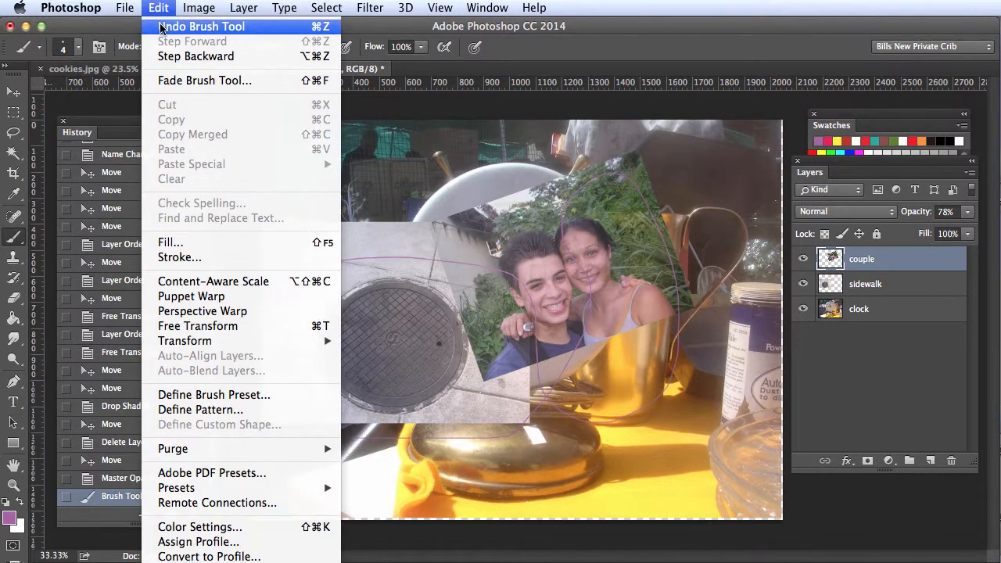
pyautogui.click(188, 27)
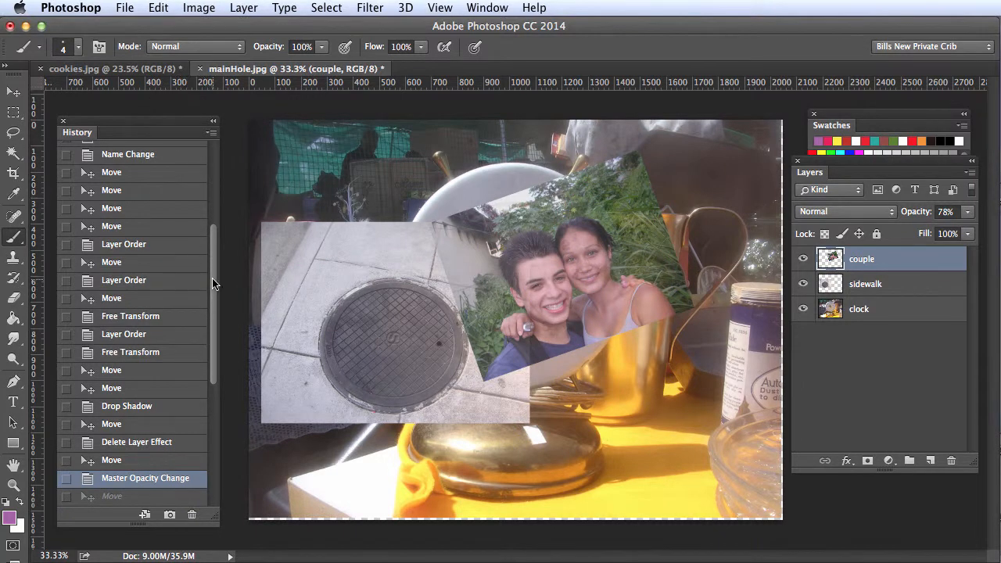
pyautogui.moveTo(212, 278); pyautogui.dragTo(216, 436)
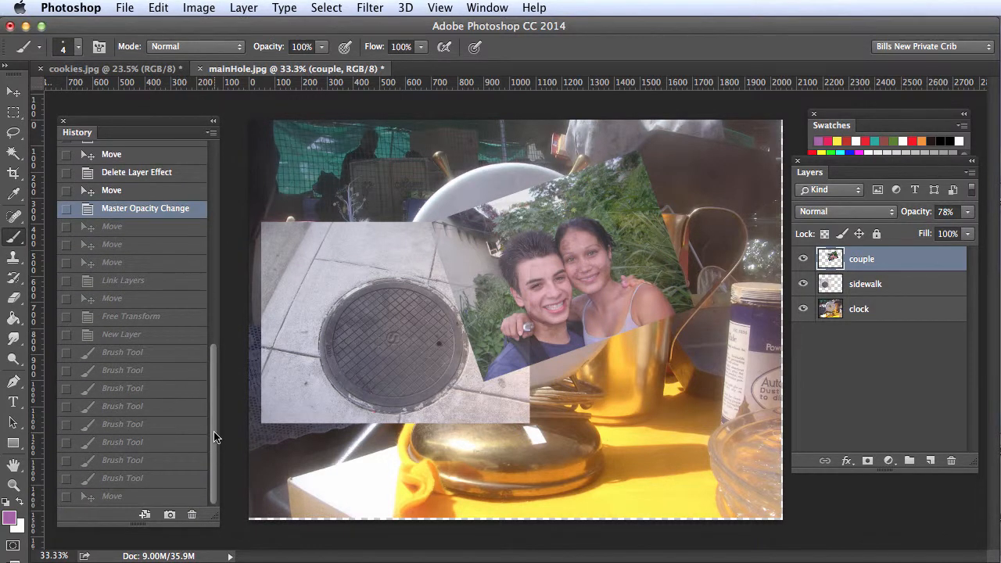